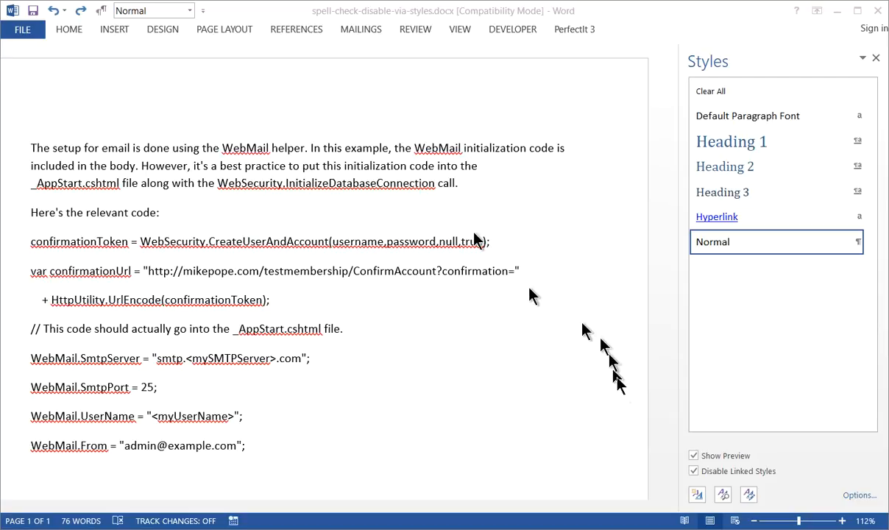
Start a new style named Code and set its type to Character.
left_click(697, 495)
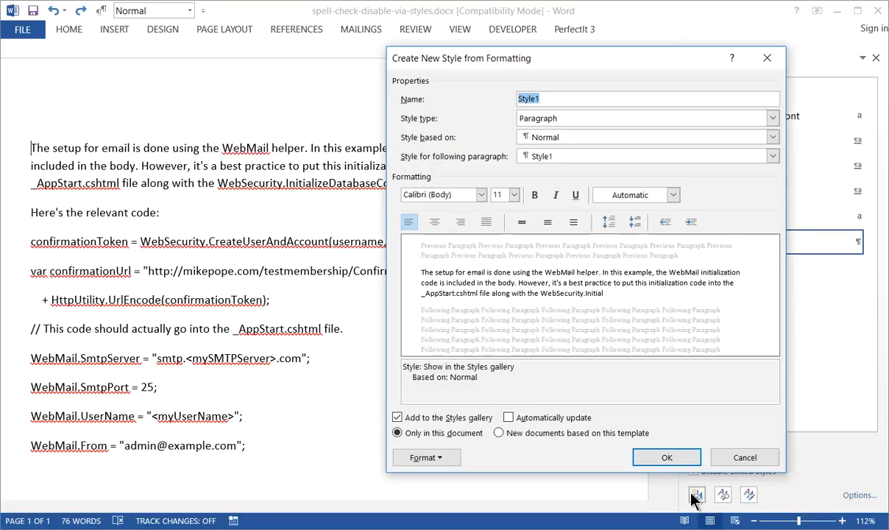
type("Code")
key("Tab")
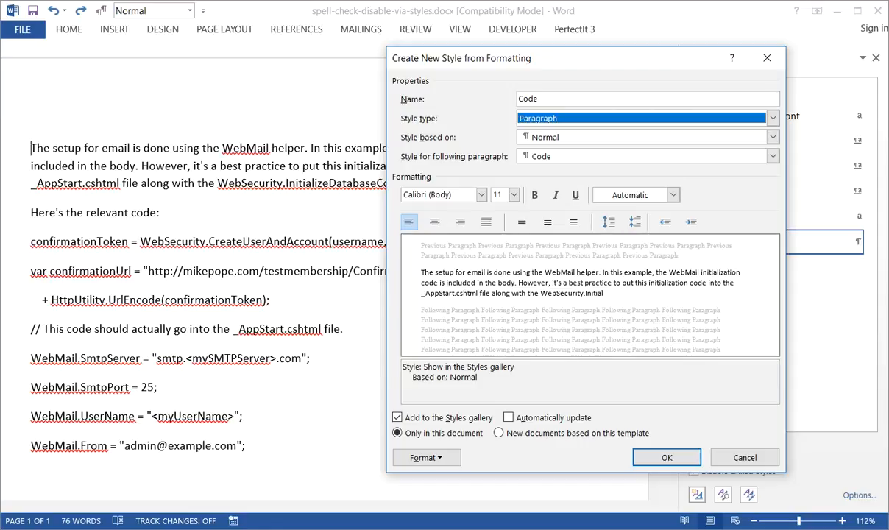
key("alt+Down")
key("Down")
key("Return")
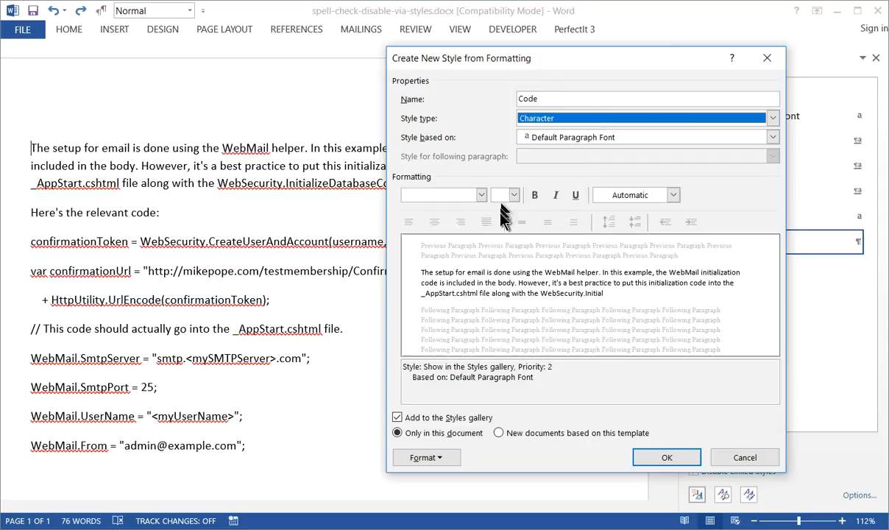
Format the Code style with the Consolas font at 10 pt in standard green.
left_click(482, 195)
left_click(451, 244)
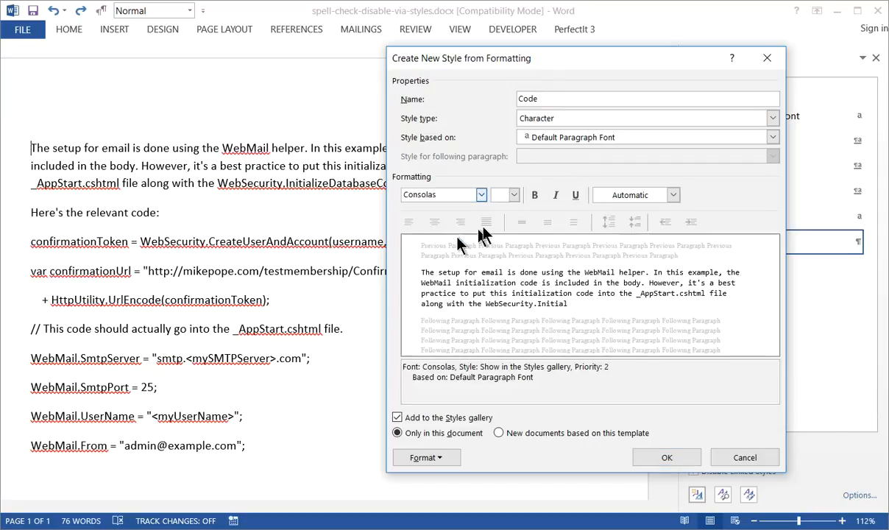
left_click(514, 195)
left_click(500, 230)
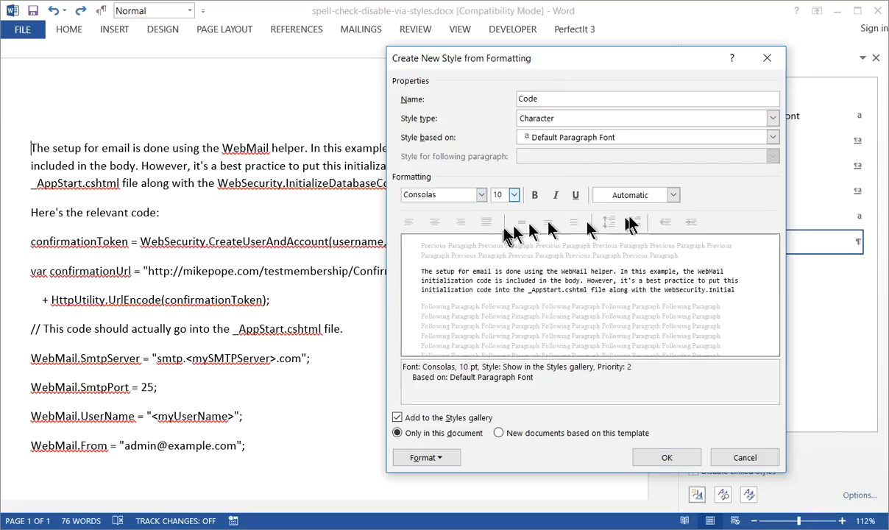
left_click(673, 195)
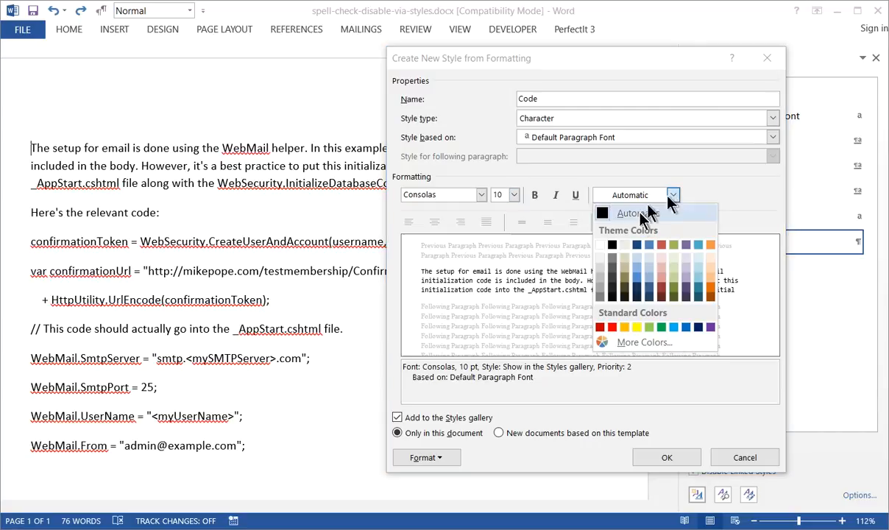
left_click(662, 328)
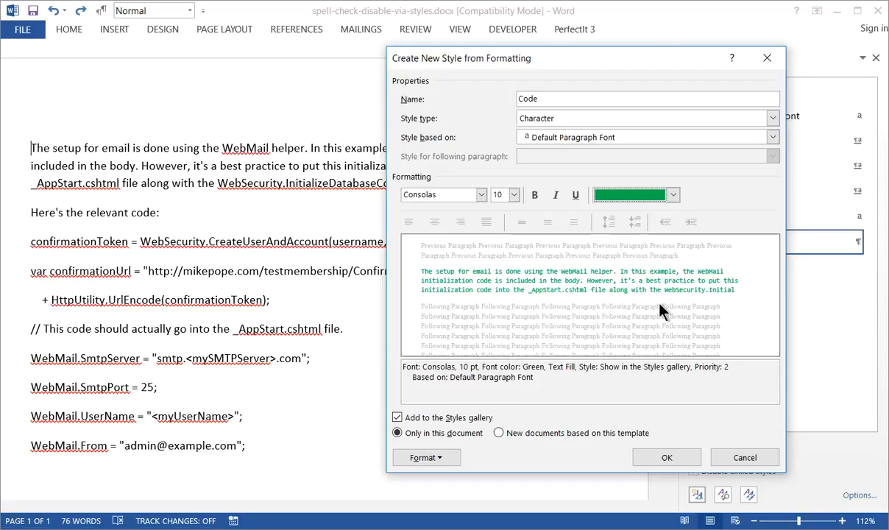
Set the Code style's language to English (United States) with spelling and grammar checking disabled, and save the style.
left_click(454, 466)
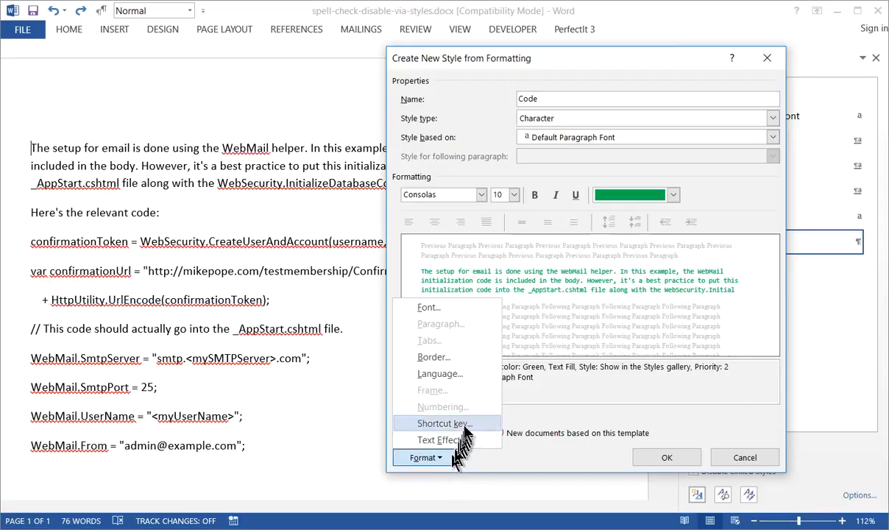
left_click(456, 379)
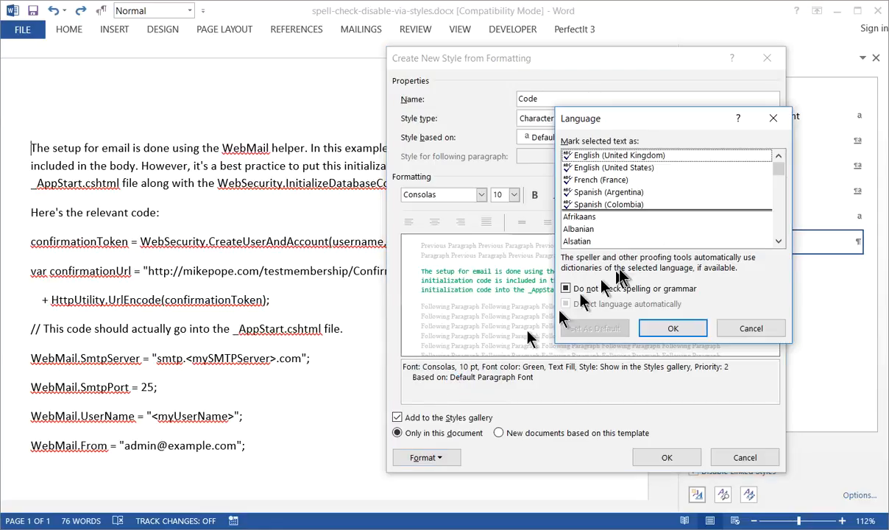
left_click(602, 169)
left_click(567, 288)
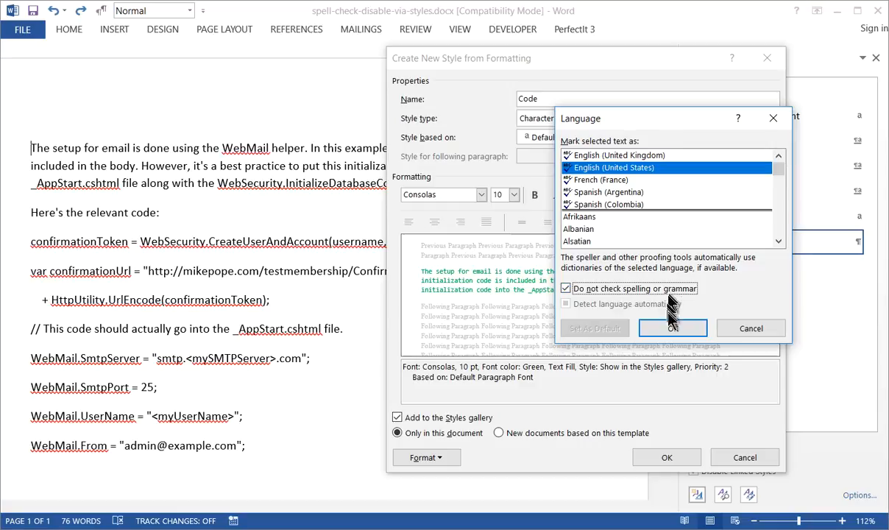
left_click(666, 329)
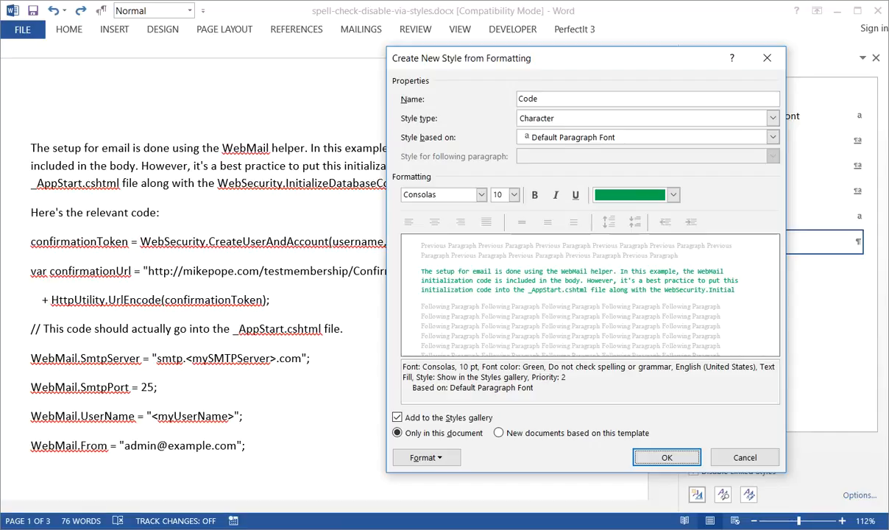
left_click(666, 458)
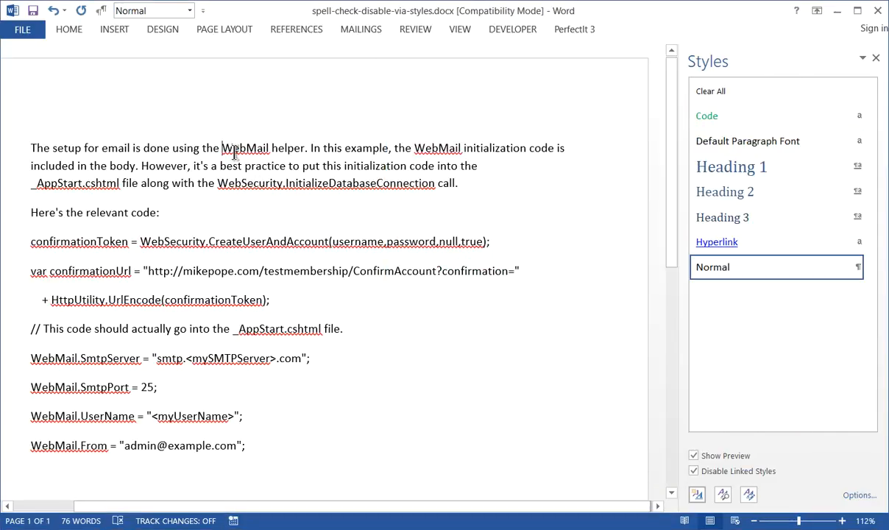
Apply the Code style to the first occurrence of "WebMail" in the opening paragraph.
double_click(234, 149)
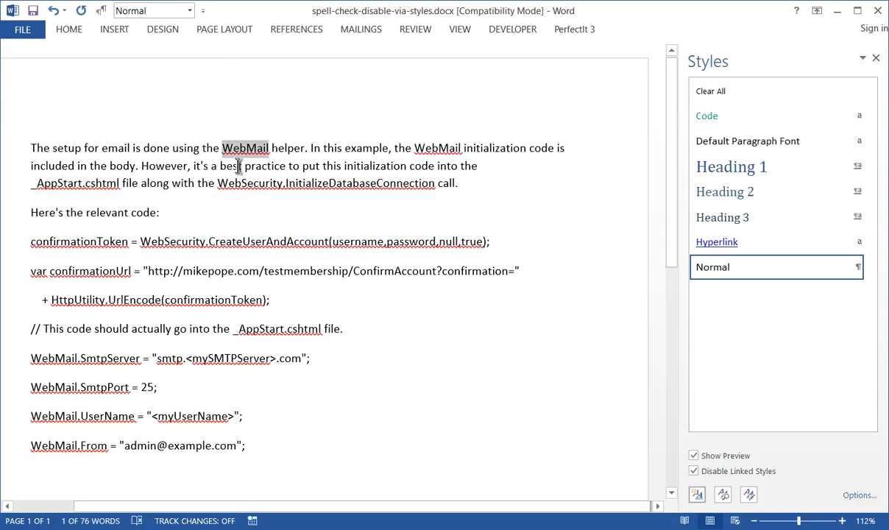
left_click(705, 118)
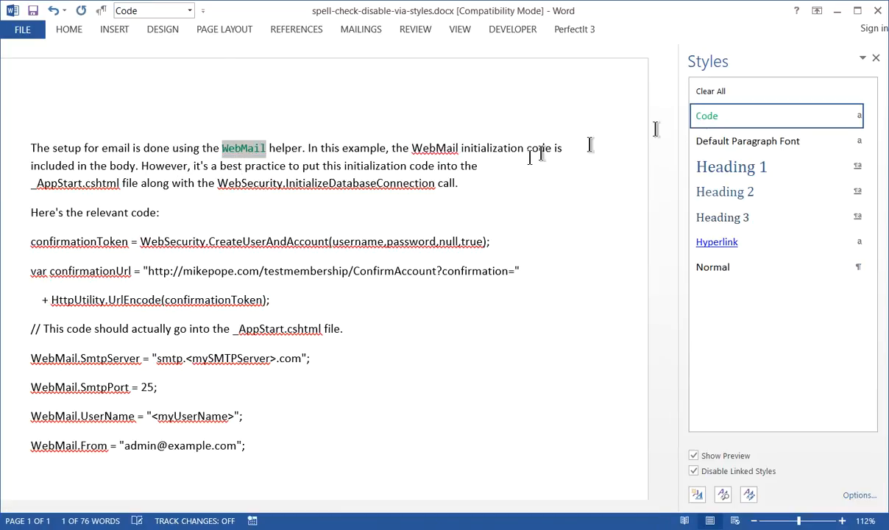
left_click(305, 174)
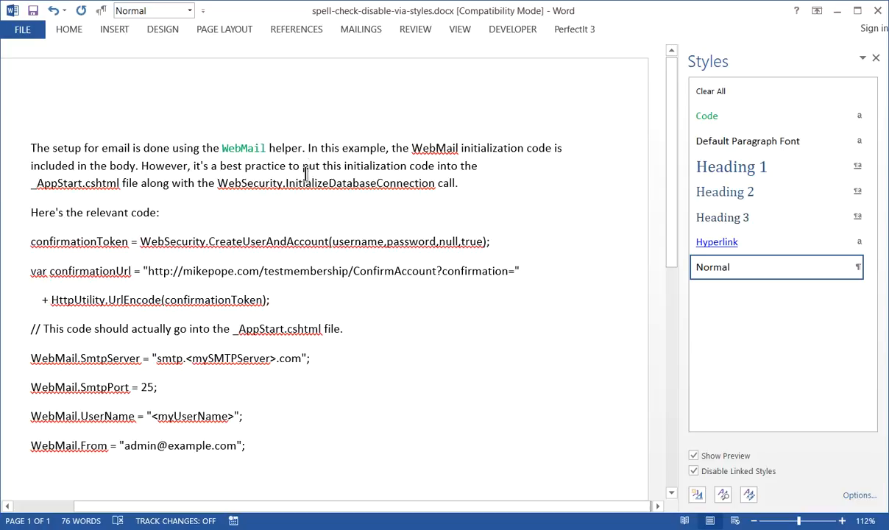
Apply the Code style to the second "WebMail" in the opening paragraph.
key("Up")
key("ctrl+Right")
key("ctrl+Right")
key("ctrl+Right")
key("ctrl+Right")
key("ctrl+Right")
key("ctrl+shift+Right")
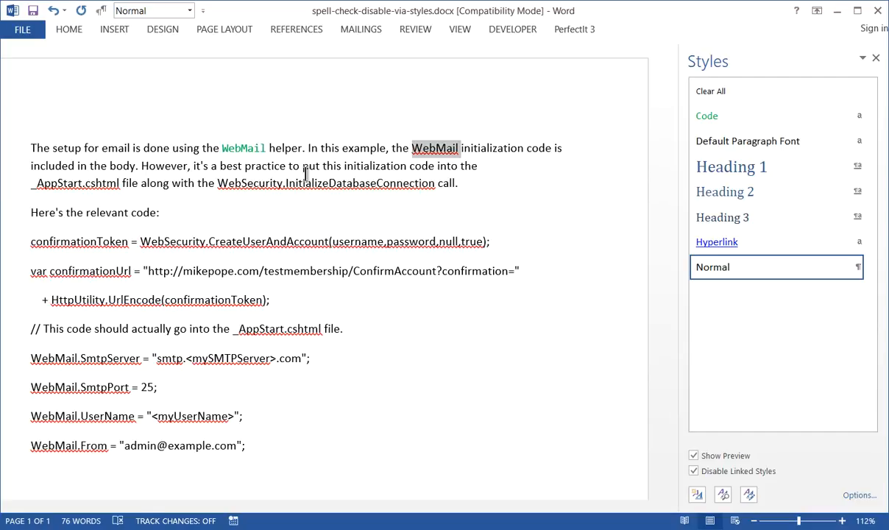
key("ctrl+y")
Apply the Code style to "WebSecurity.InitializeDatabaseConnection" in the opening paragraph.
key("Down")
key("Down")
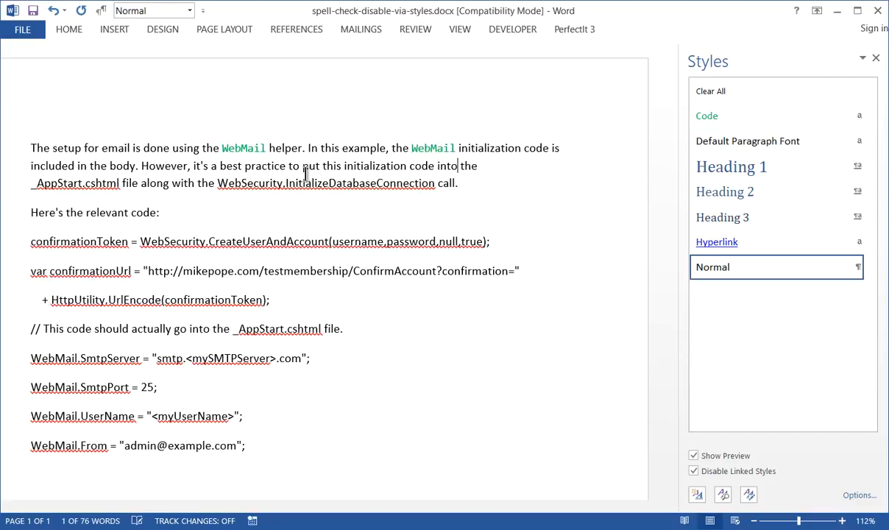
key("ctrl+Left")
key("ctrl+Left")
key("ctrl+Left")
key("ctrl+Left")
key("ctrl+shift+Right")
key("ctrl+shift+Right")
key("ctrl+shift+Right")
key("shift+Left")
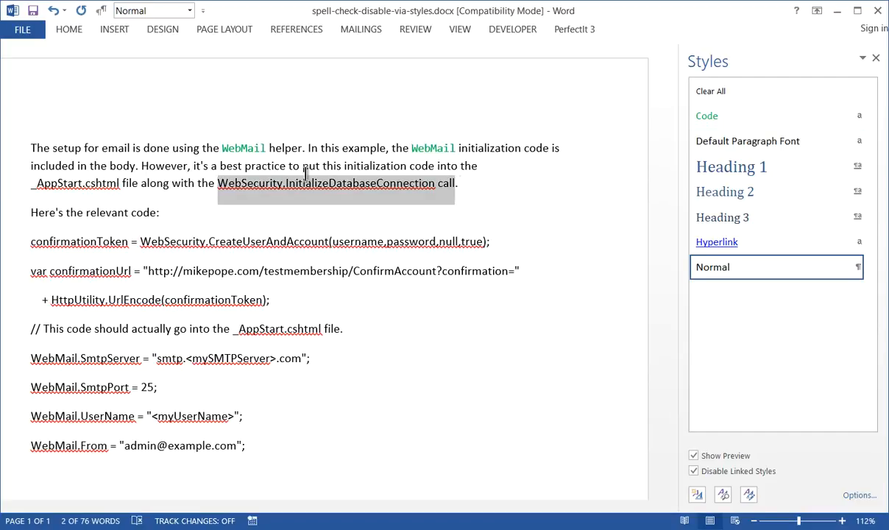
key("ctrl+y")
key("Down")
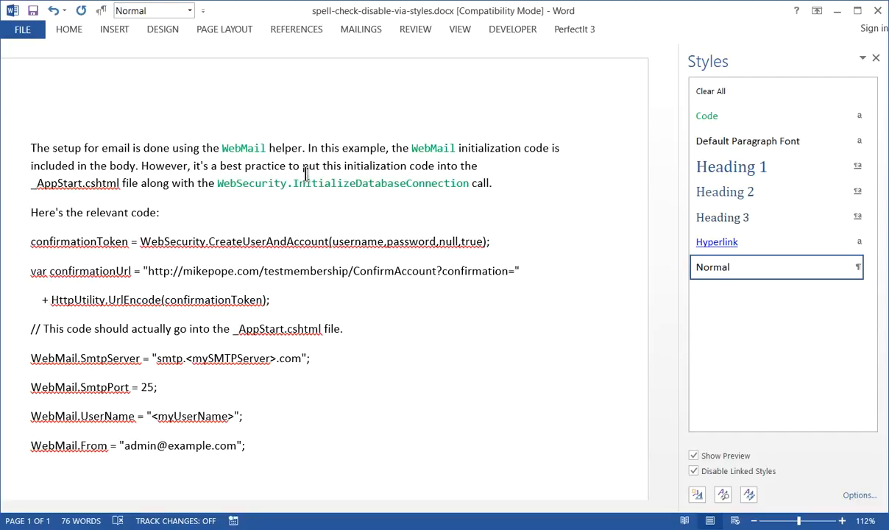
key("Home")
key("Up")
key("Right")
key("Right")
key("Right")
key("Up")
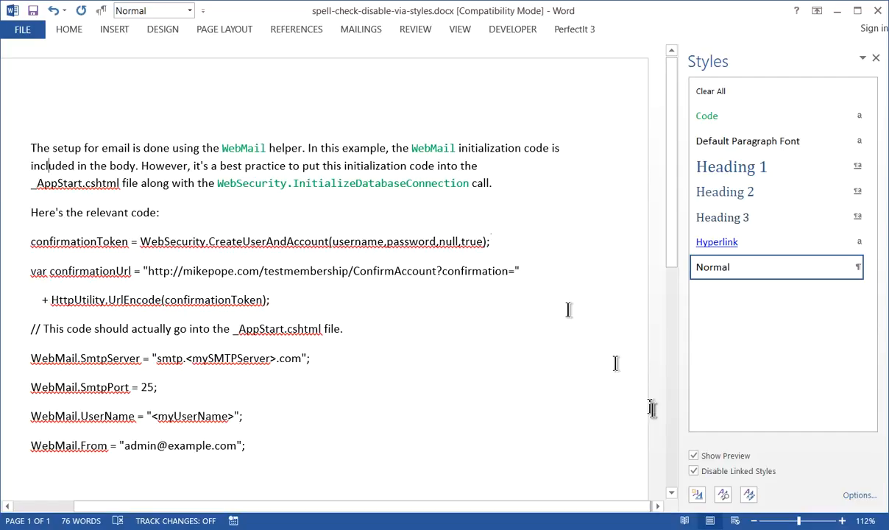
Start a new style named Filename and set its type to Character.
left_click(697, 494)
type("Filename")
key("Tab")
key("Down")
key("Tab")
Format the Filename style as italic with a blue Text 2 theme font color.
left_click(555, 195)
left_click(672, 195)
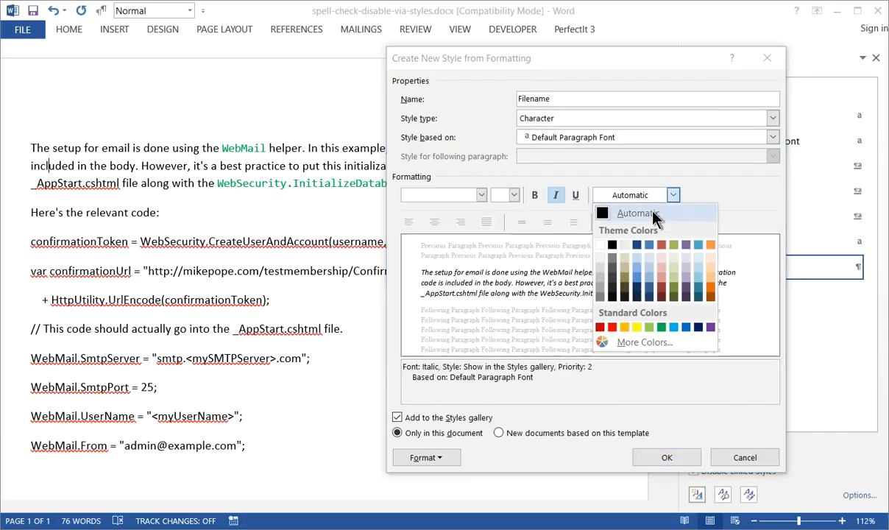
left_click(641, 284)
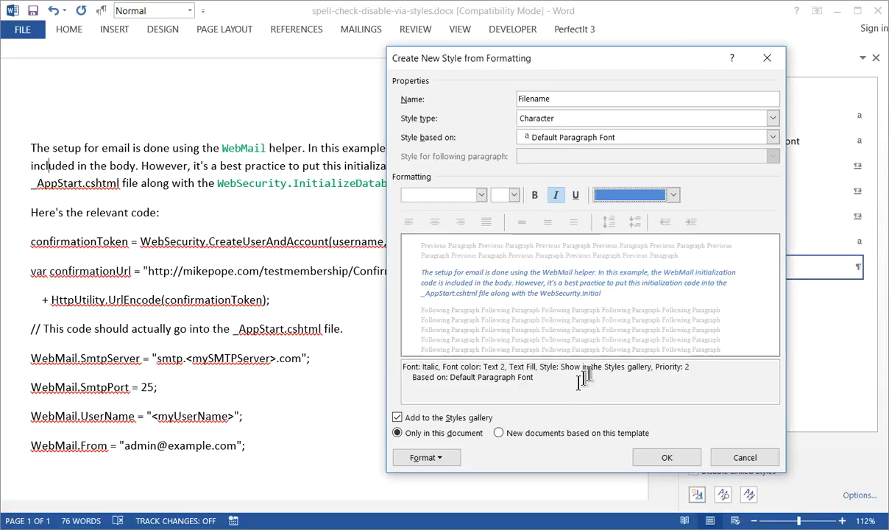
Set the Filename style's language to English (United States) with spelling and grammar checking disabled, and save the style.
left_click(421, 459)
left_click(439, 374)
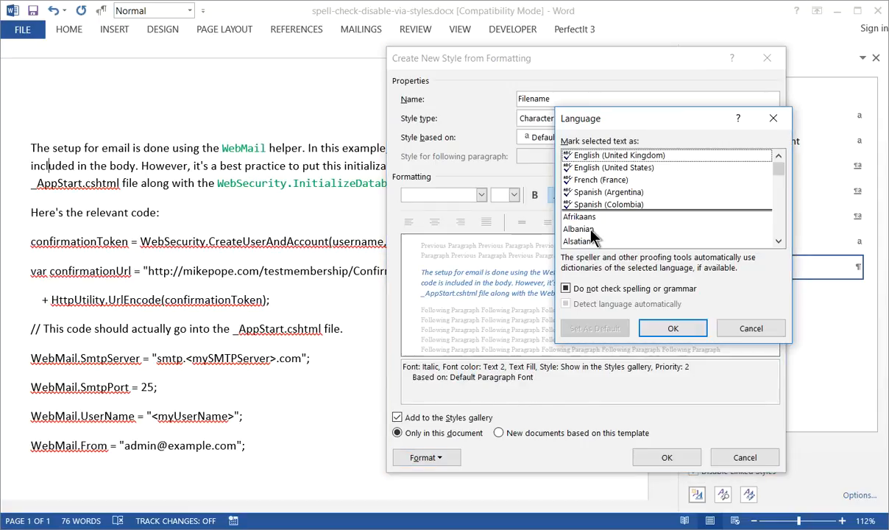
left_click(607, 168)
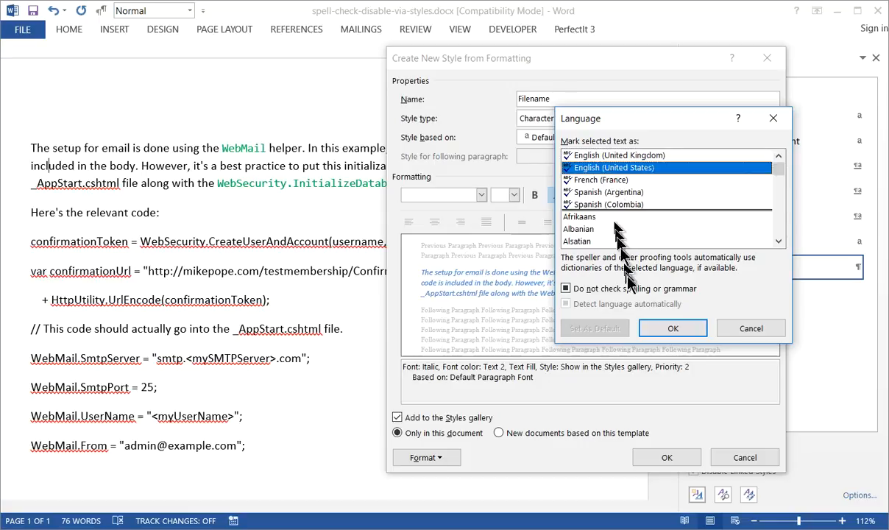
left_click(578, 289)
left_click(673, 328)
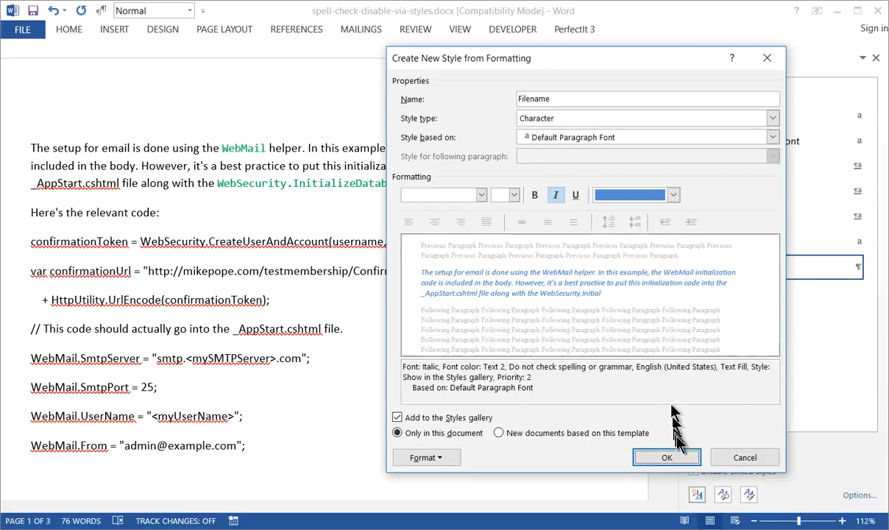
left_click(683, 462)
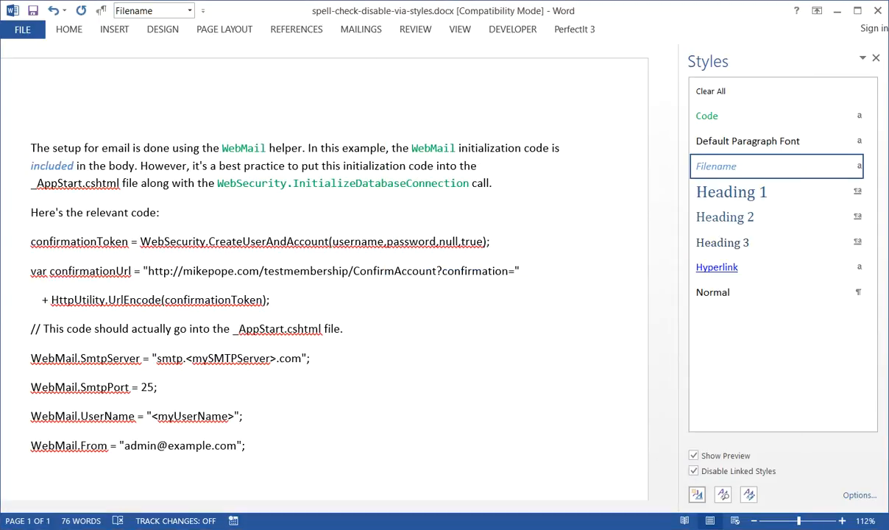
Remove the Filename style from the word "included" and apply it to "_AppStart.cshtml" in the opening paragraph.
double_click(62, 167)
key("Down")
key("Home")
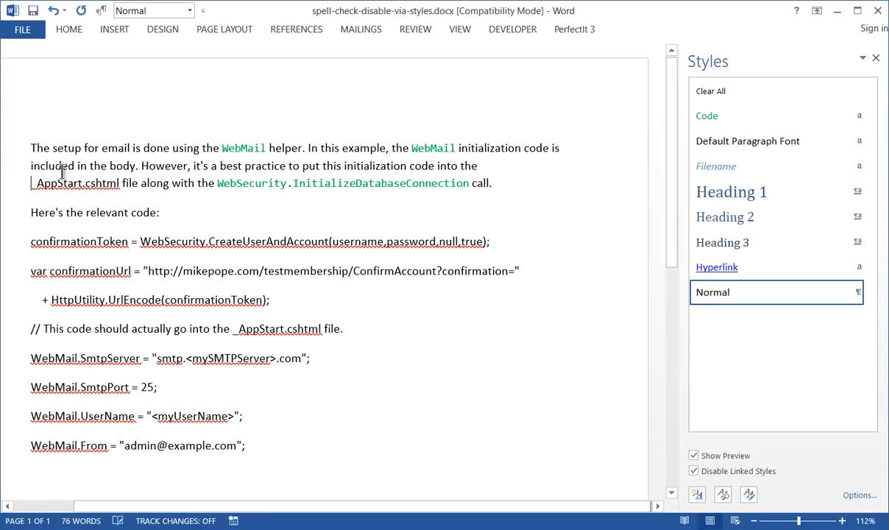
key("ctrl+shift+Right")
key("ctrl+shift+Right")
key("ctrl+shift+Right")
key("shift+Left")
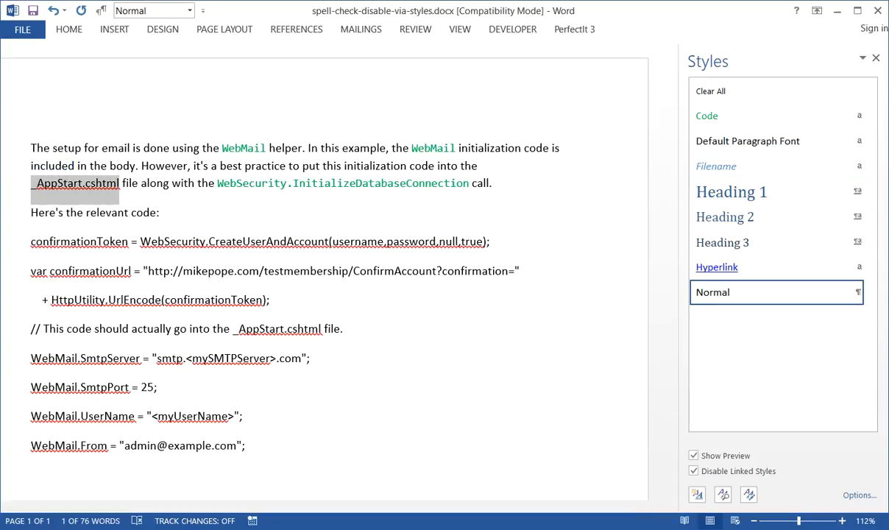
left_click(703, 169)
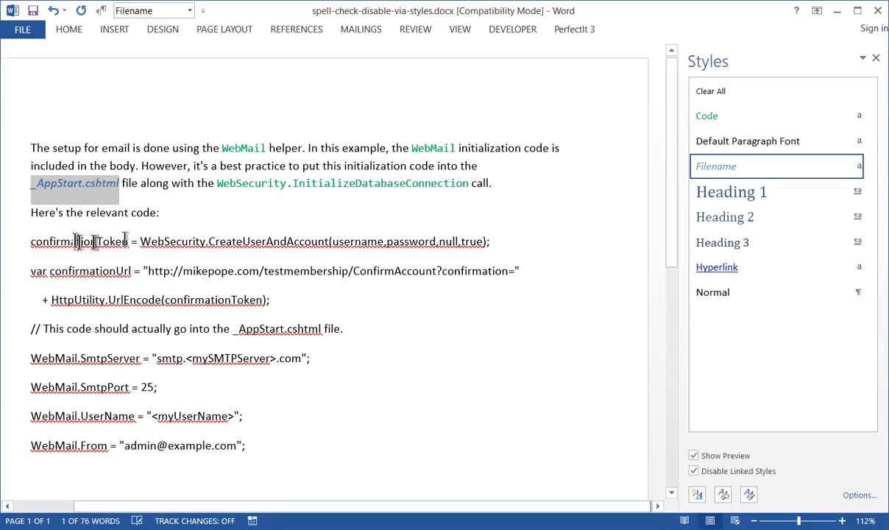
left_click(100, 208)
key("Up")
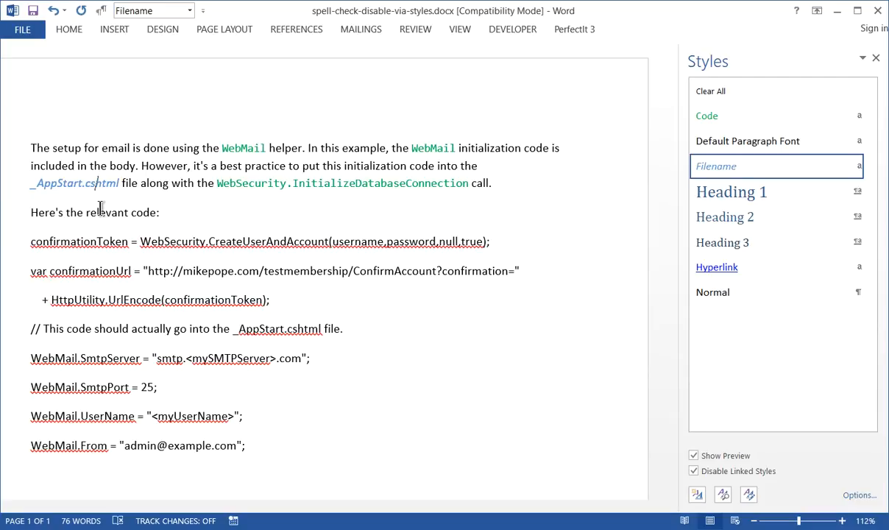
key("Down")
key("Down")
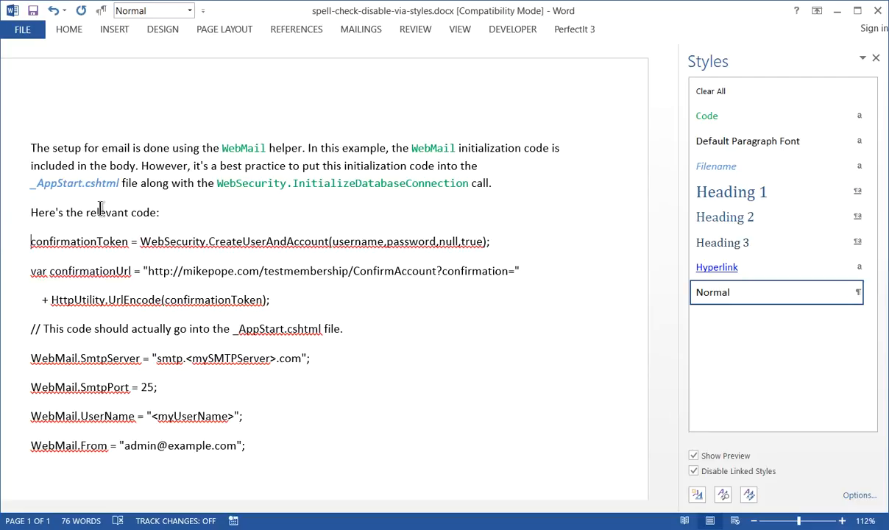
key("shift+Down")
key("shift+Down")
key("shift+Down")
key("shift+Down")
key("shift+Down")
key("shift+Down")
key("shift+Down")
key("shift+Down")
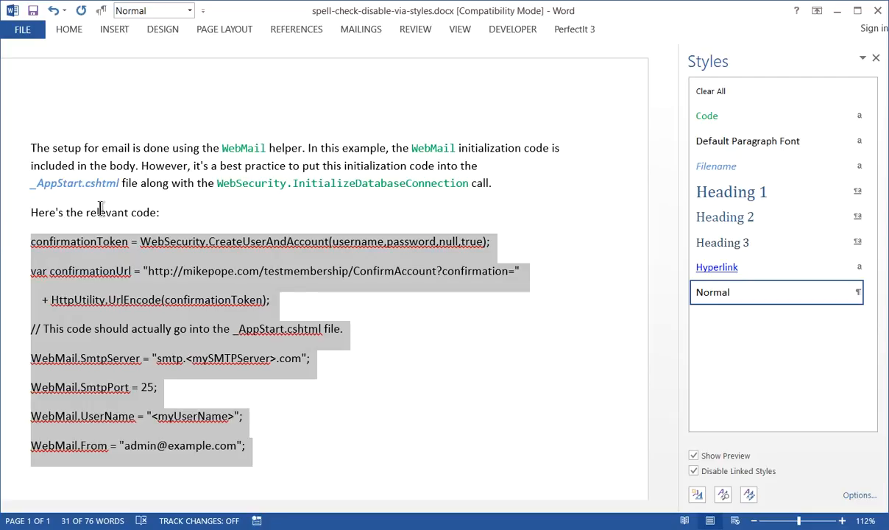
key("Up")
key("Down")
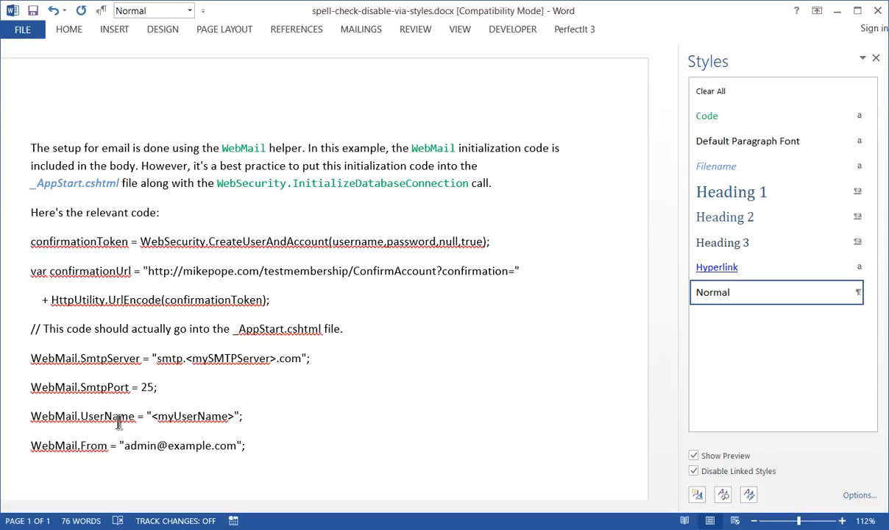
Start a new paragraph style named Pre and set its font to Consolas at 10 pt.
left_click(693, 498)
type("Pre")
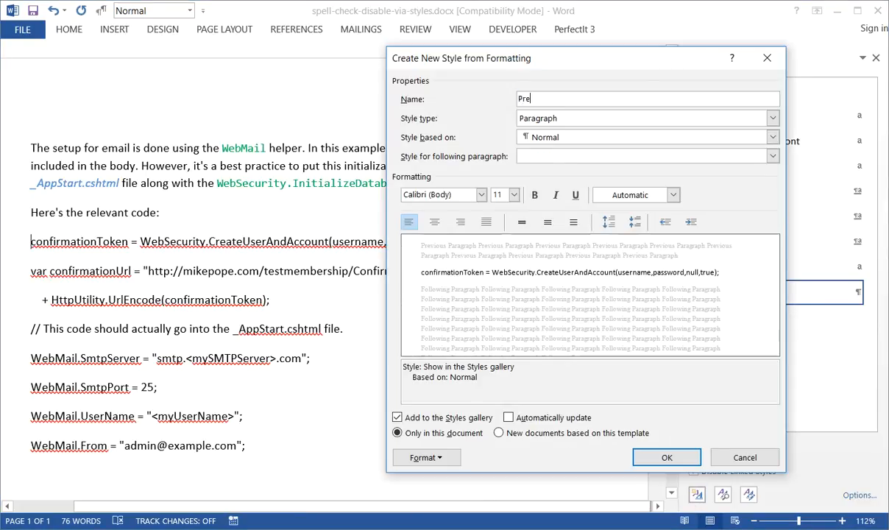
key("Tab")
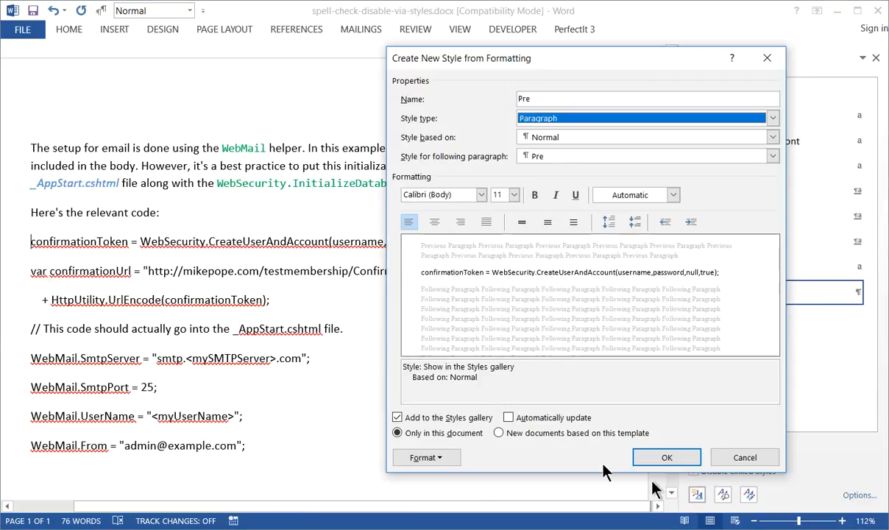
left_click(477, 196)
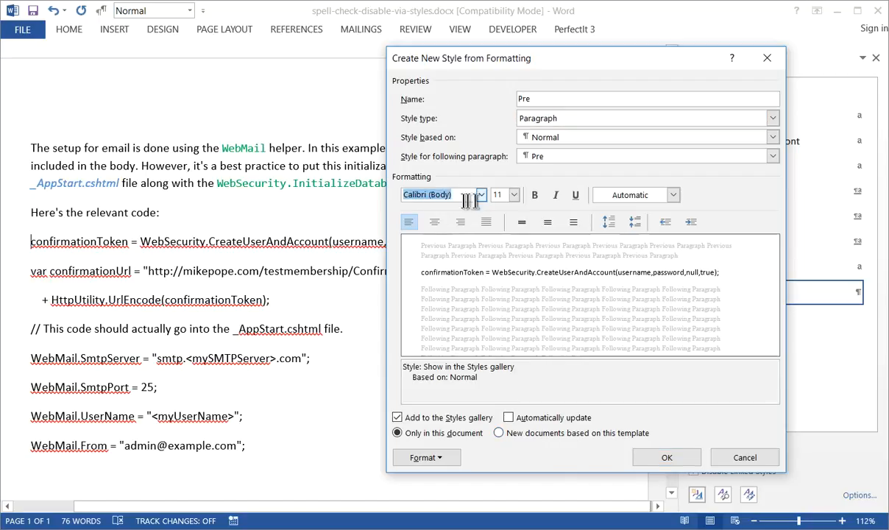
left_click(482, 196)
left_click(449, 244)
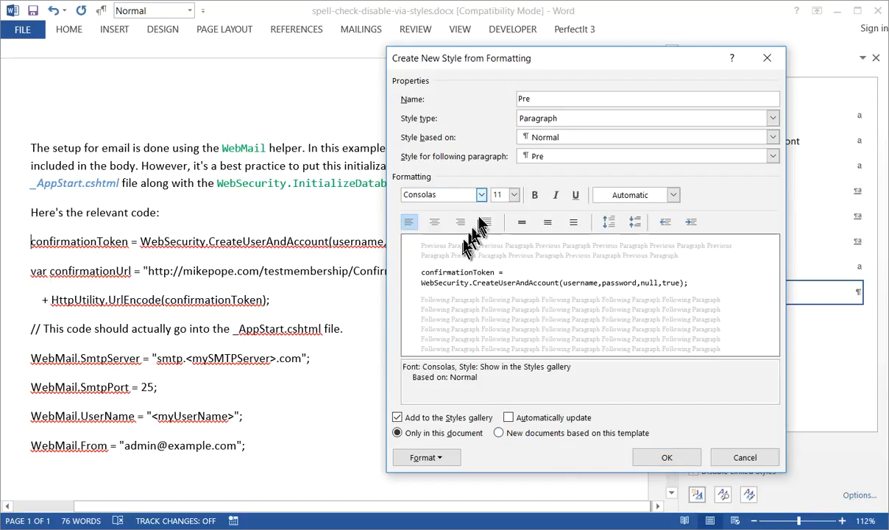
left_click(514, 195)
left_click(504, 228)
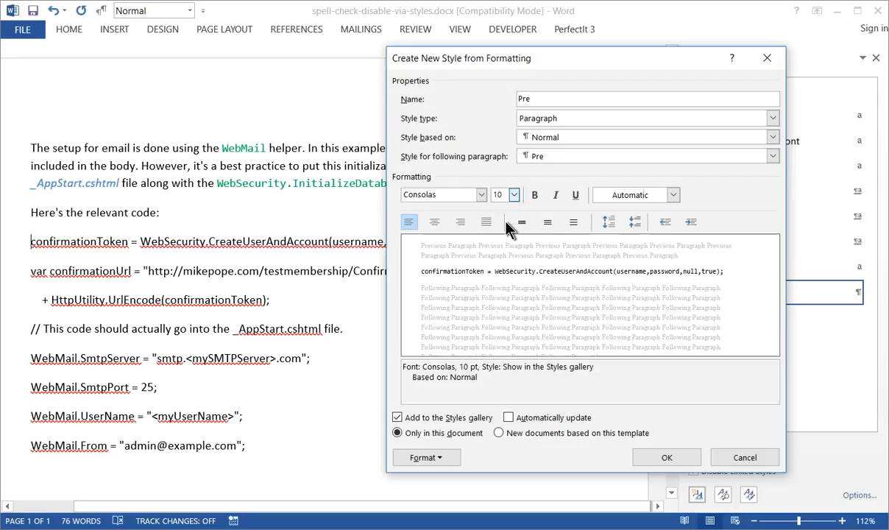
Set the Pre style's paragraph spacing to 6 pt after with single line spacing.
left_click(429, 457)
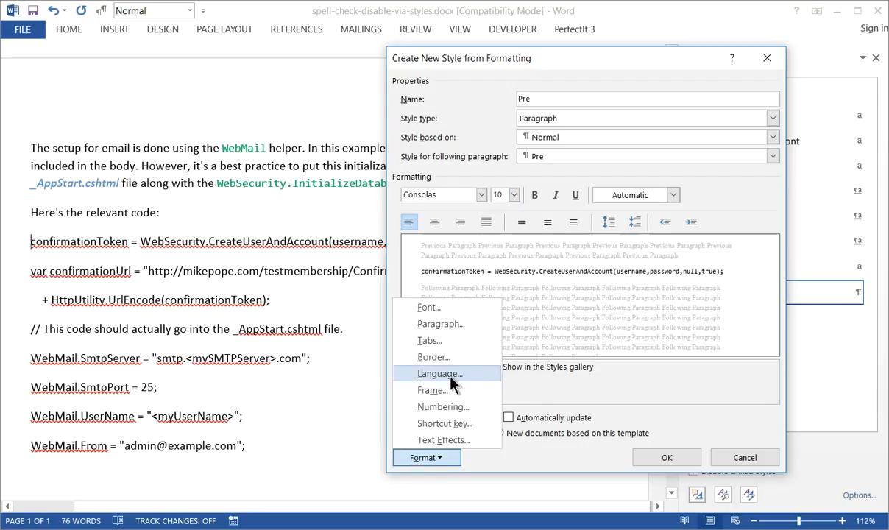
left_click(440, 324)
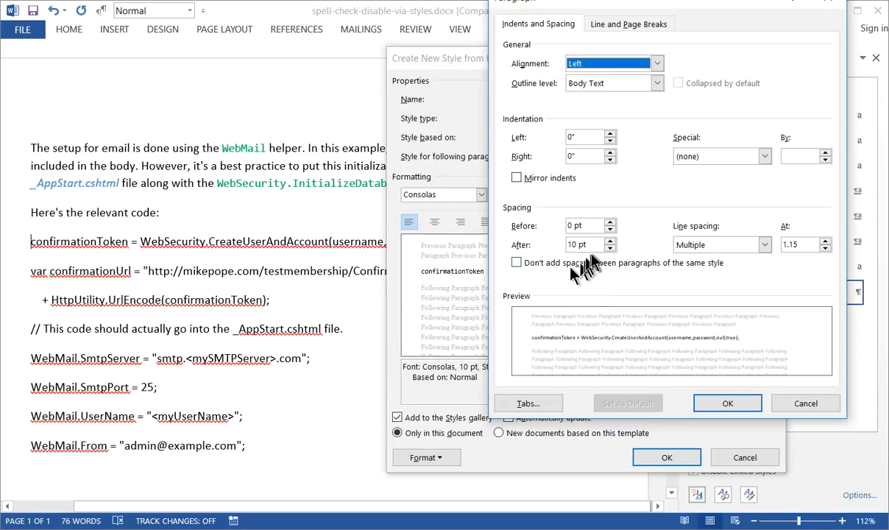
left_click_drag(593, 244, 567, 244)
type("6p")
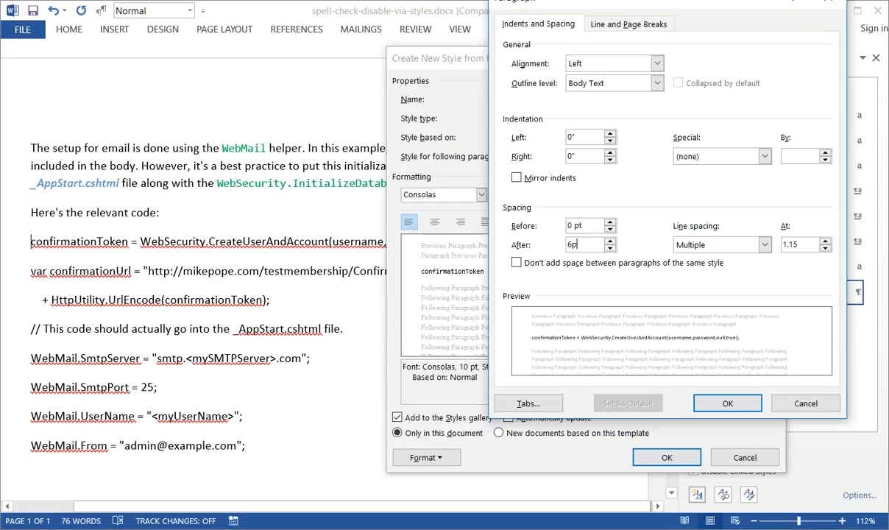
type("t")
key("Tab")
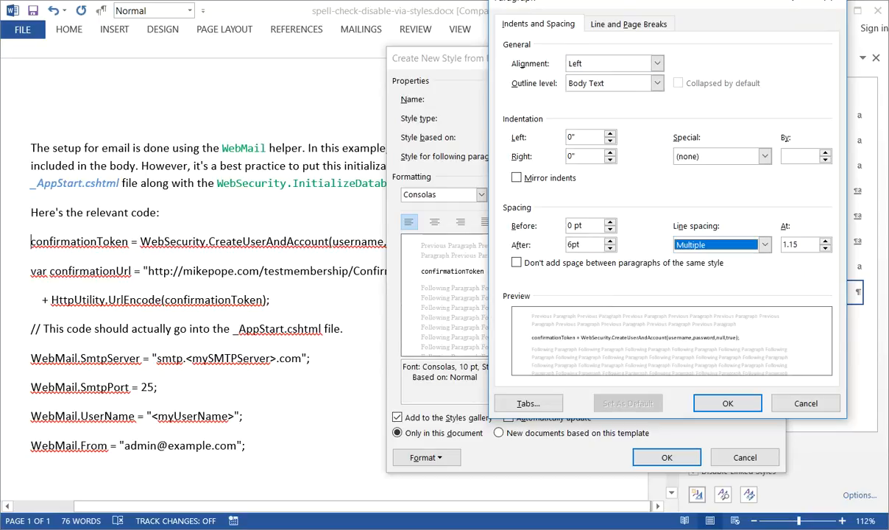
left_click(696, 245)
left_click(691, 260)
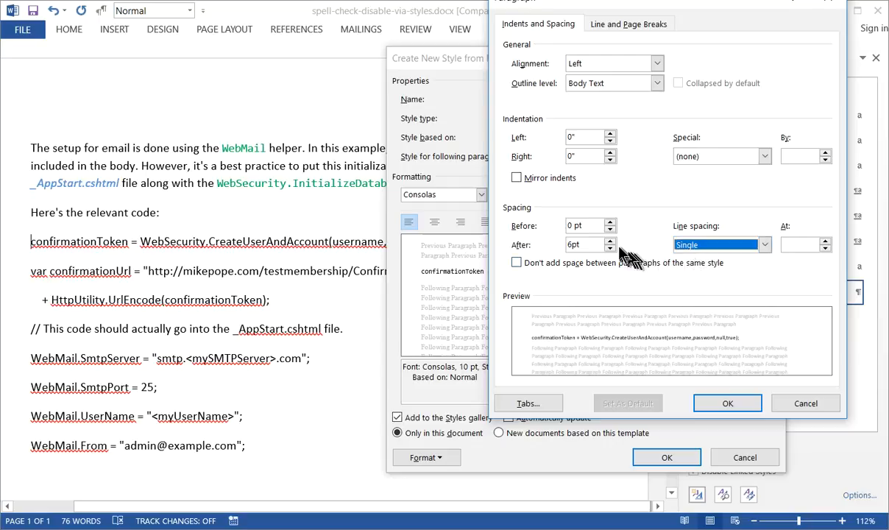
left_click(750, 401)
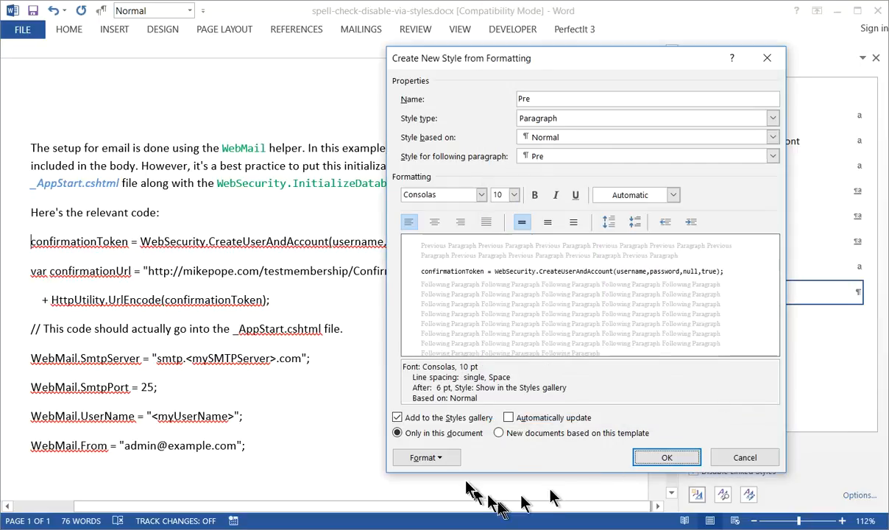
Give the Pre style a light gray Background 1 shading fill applied to the paragraph.
left_click(453, 458)
left_click(459, 356)
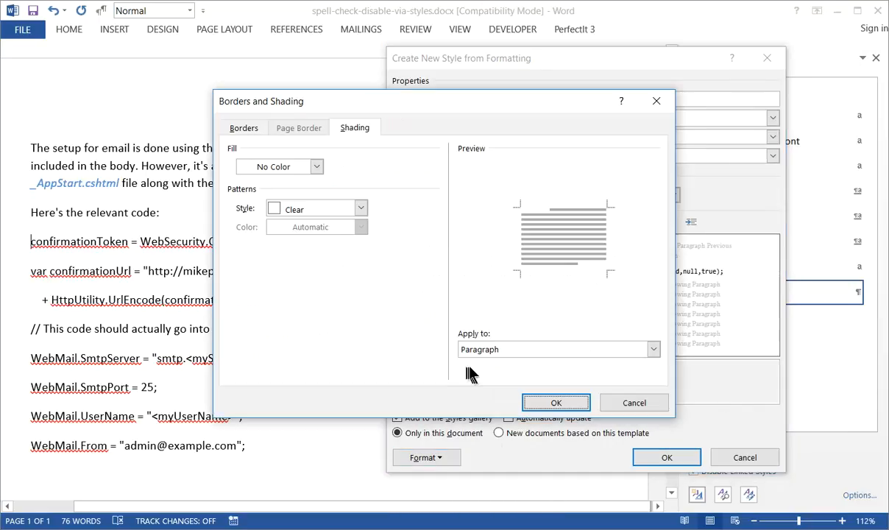
left_click(280, 166)
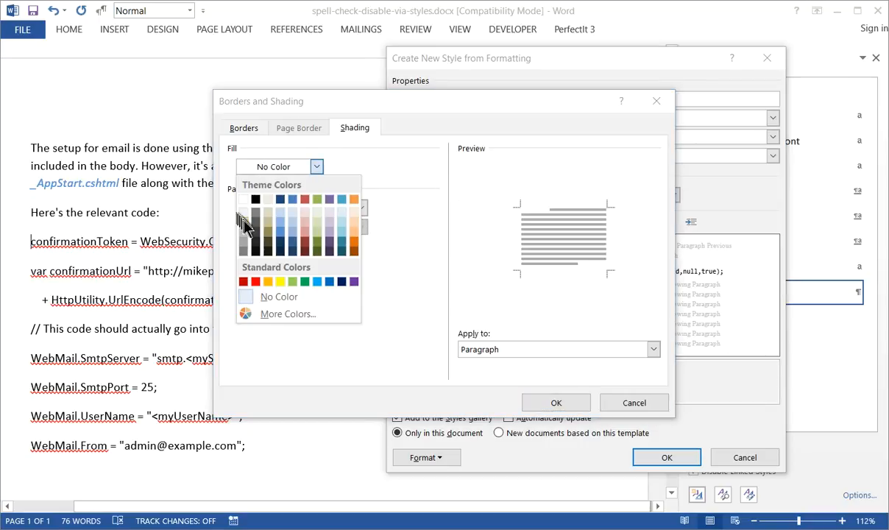
left_click(247, 228)
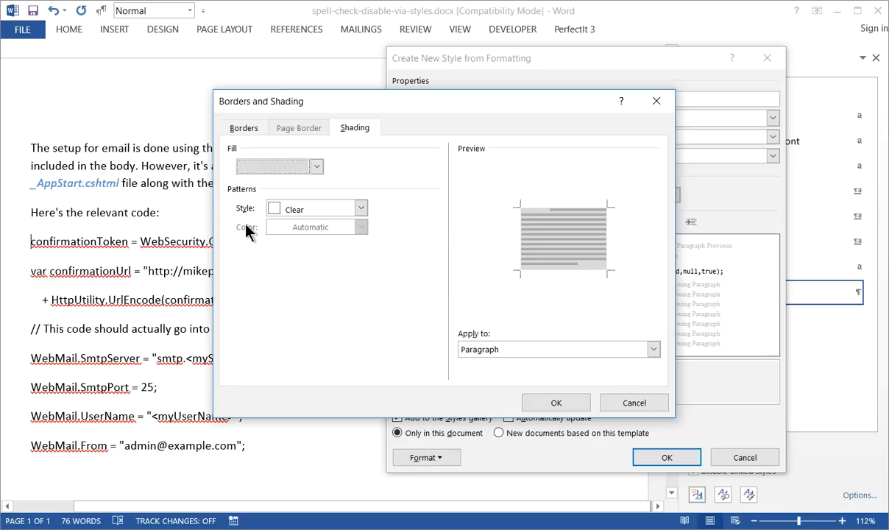
left_click(563, 403)
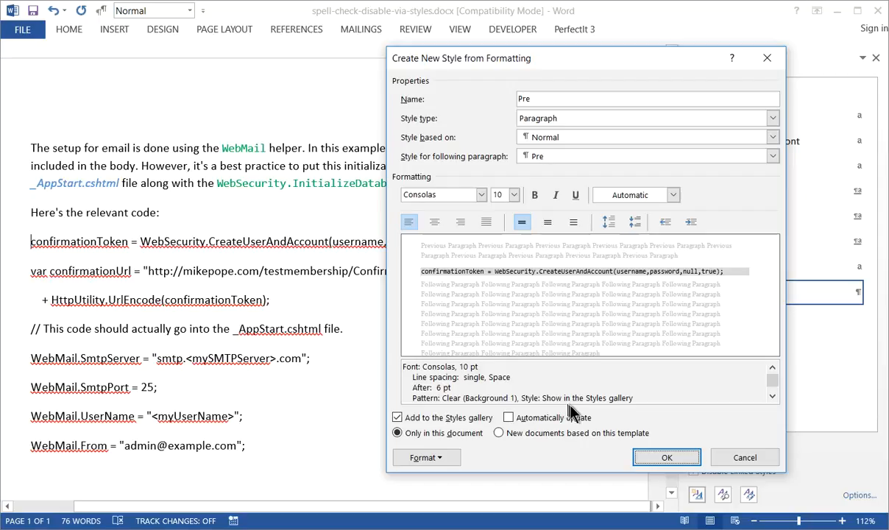
Disable spelling and grammar checking in the Pre style's language settings and save the style.
left_click(427, 458)
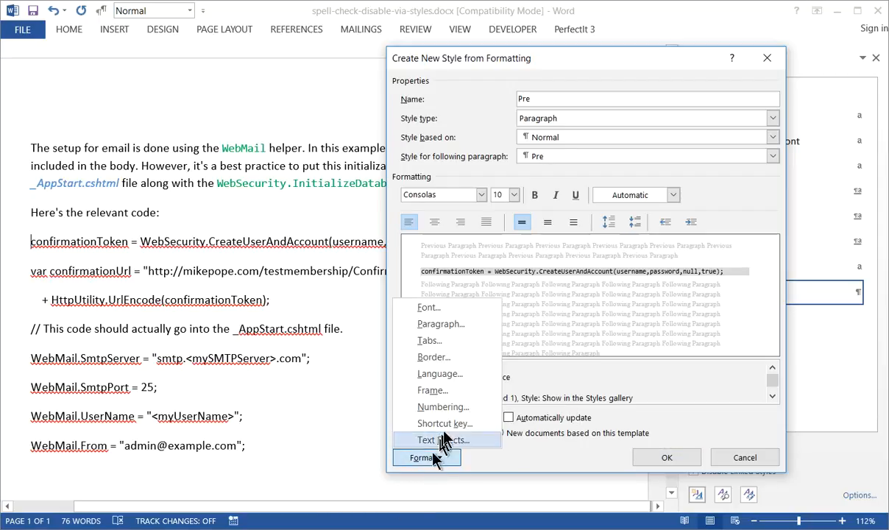
left_click(441, 371)
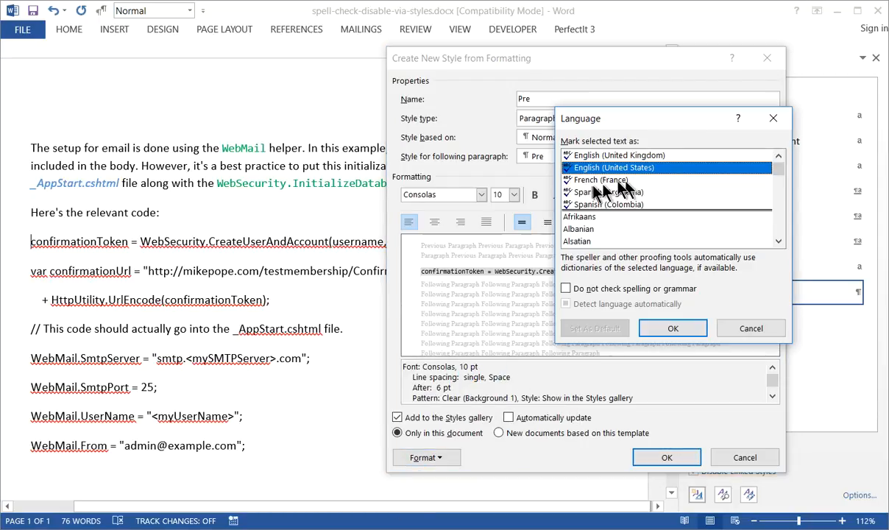
left_click(593, 288)
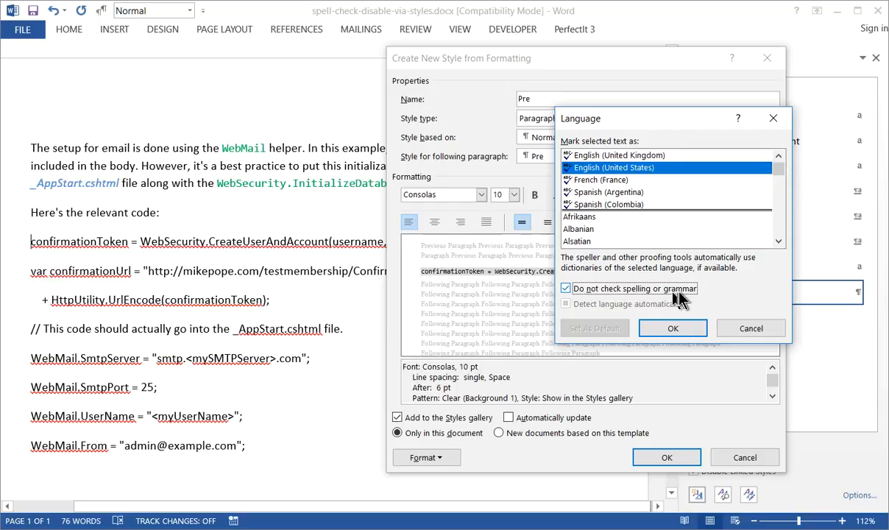
left_click(664, 327)
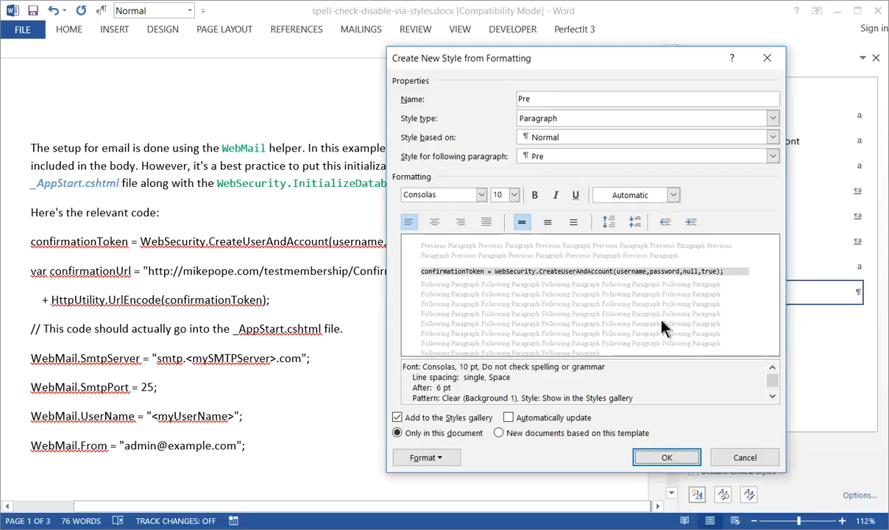
left_click(667, 457)
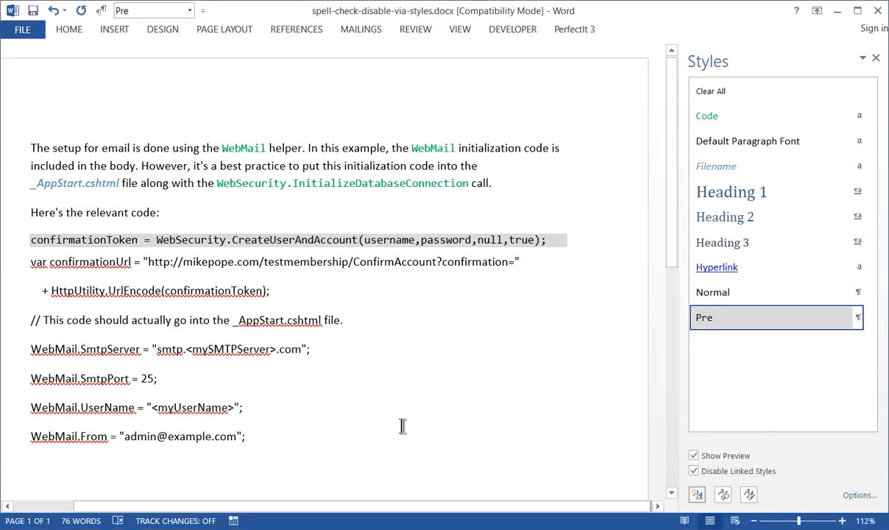
Apply the Pre style to all code lines from "confirmationToken" through the "WebMail.From" line.
key("shift+Down")
key("shift+Down")
key("shift+Down")
key("shift+Down")
key("shift+Down")
key("shift+Down")
key("shift+Down")
key("shift+Down")
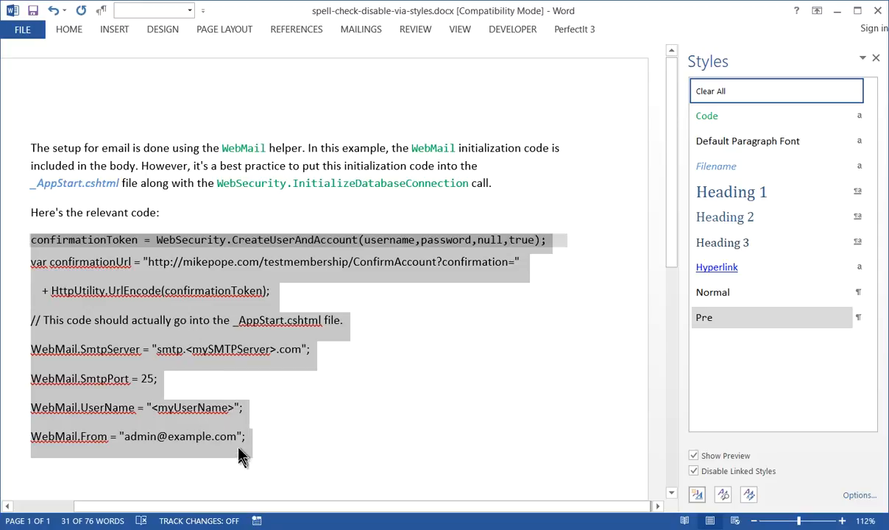
left_click(703, 319)
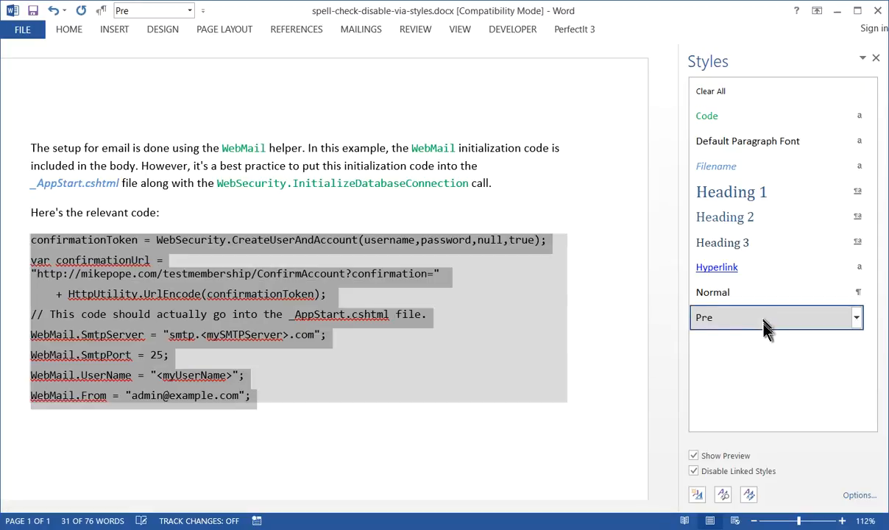
Deselect the code block and run the spelling and grammar check from the paragraph above it.
left_click(452, 276)
key("Up")
key("Up")
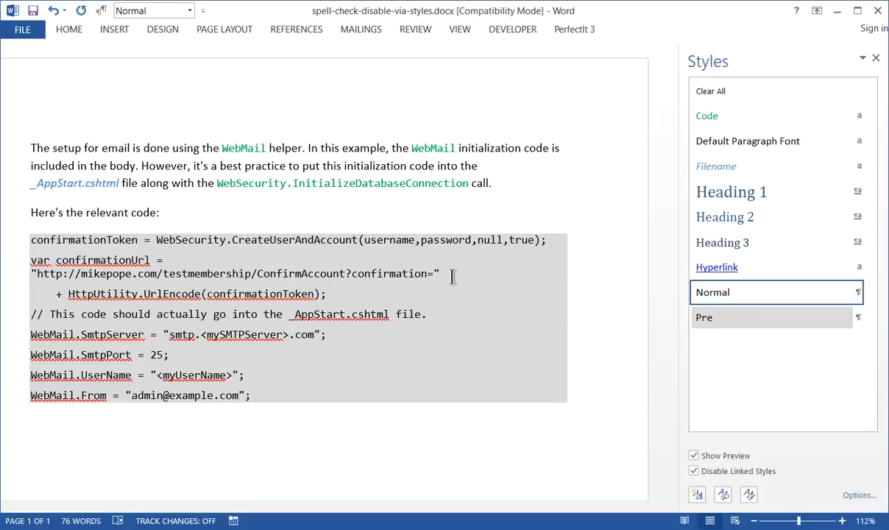
key("F7")
key("Return")
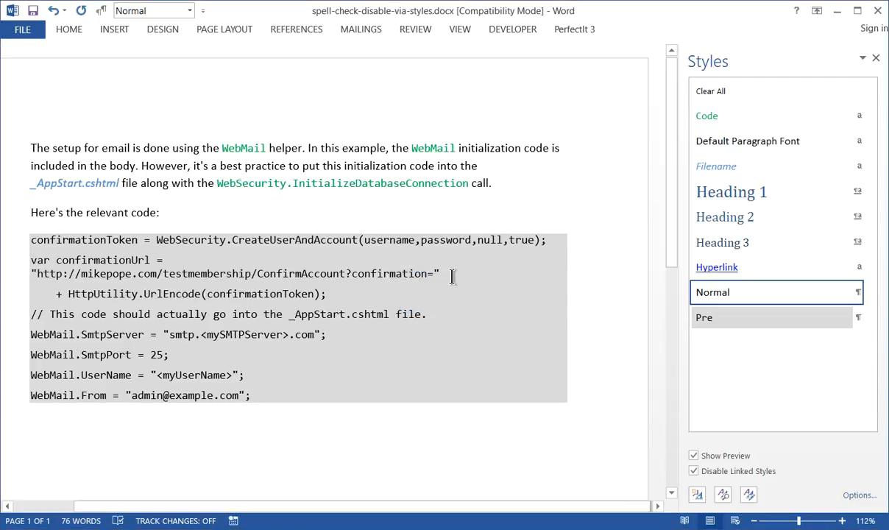